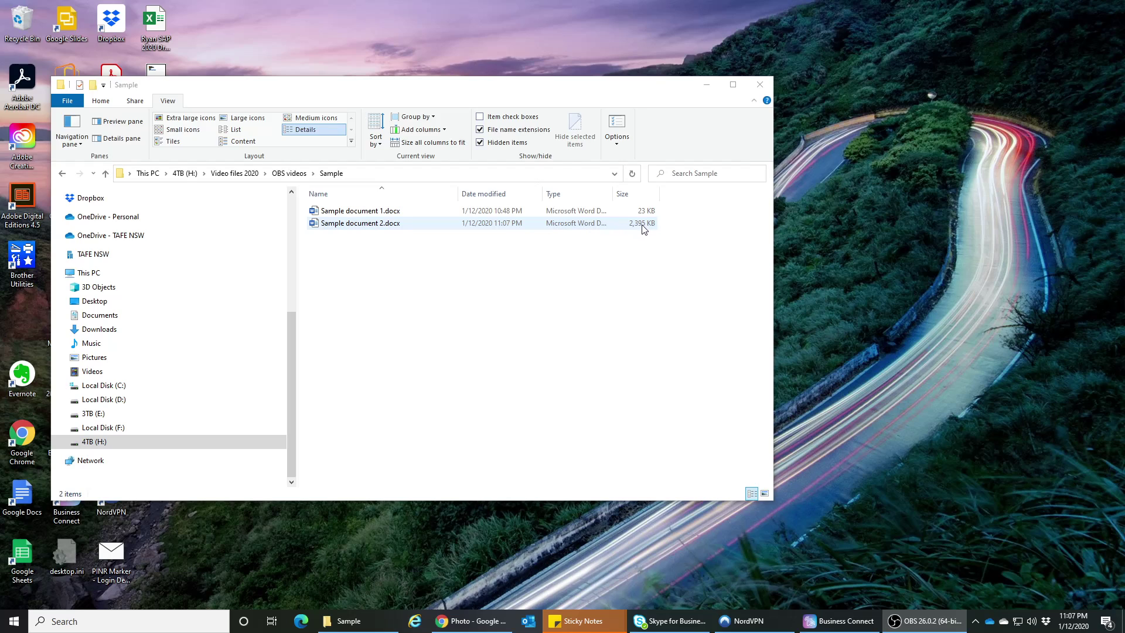
Step: Open Sample document 2.docx from the Sample folder in Word
double_click(373, 225)
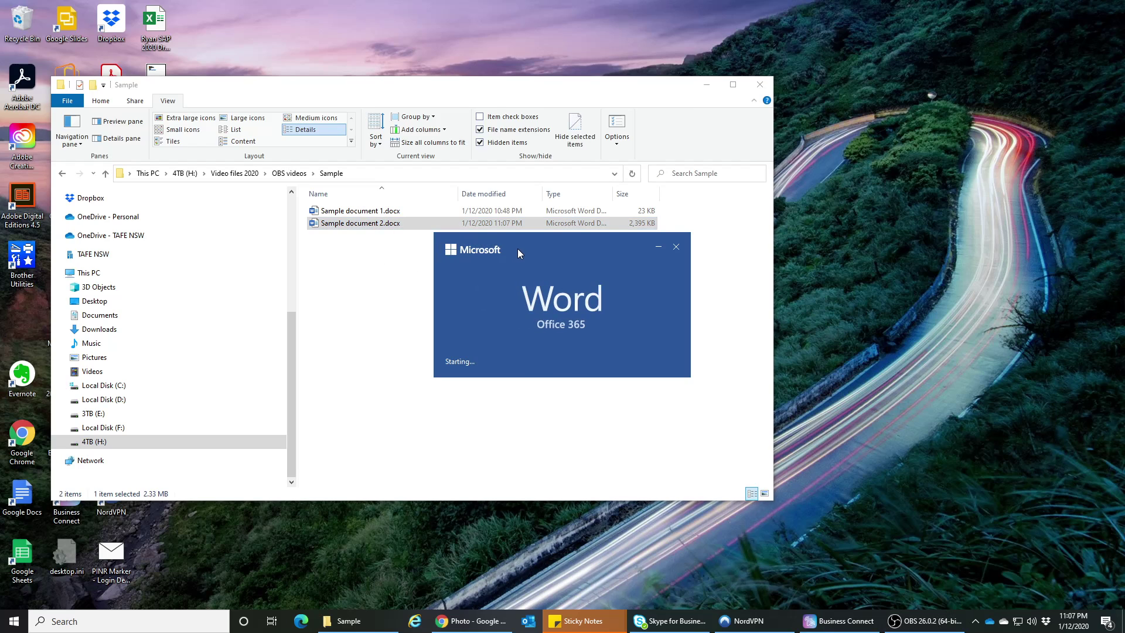
scroll(533, 251, down, 7)
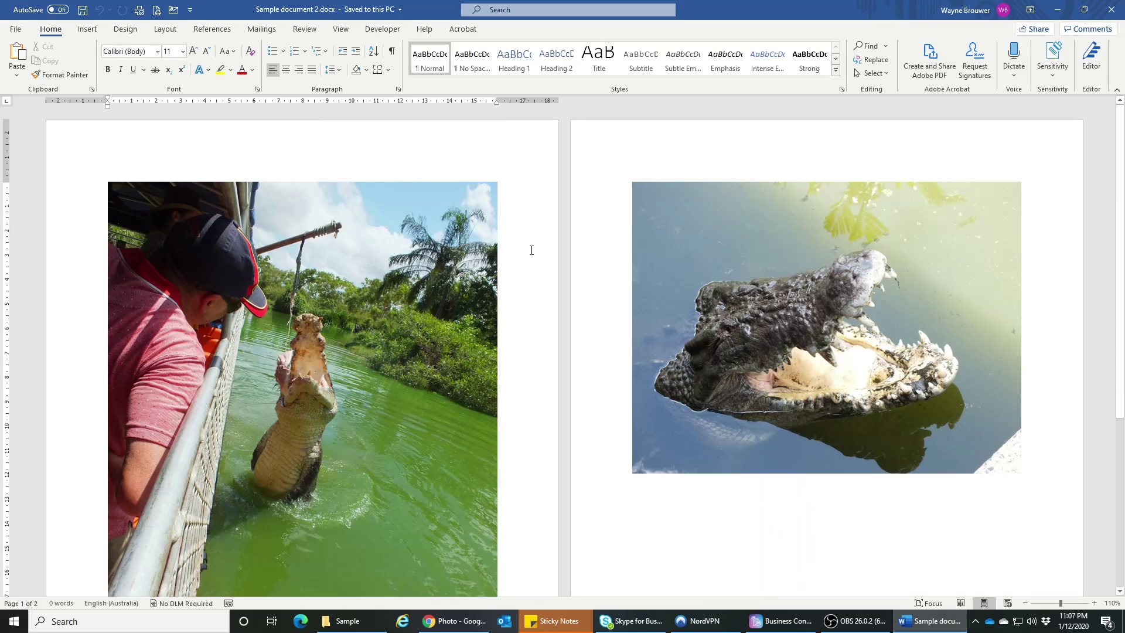
scroll(531, 250, down, 5)
scroll(531, 249, up, 4)
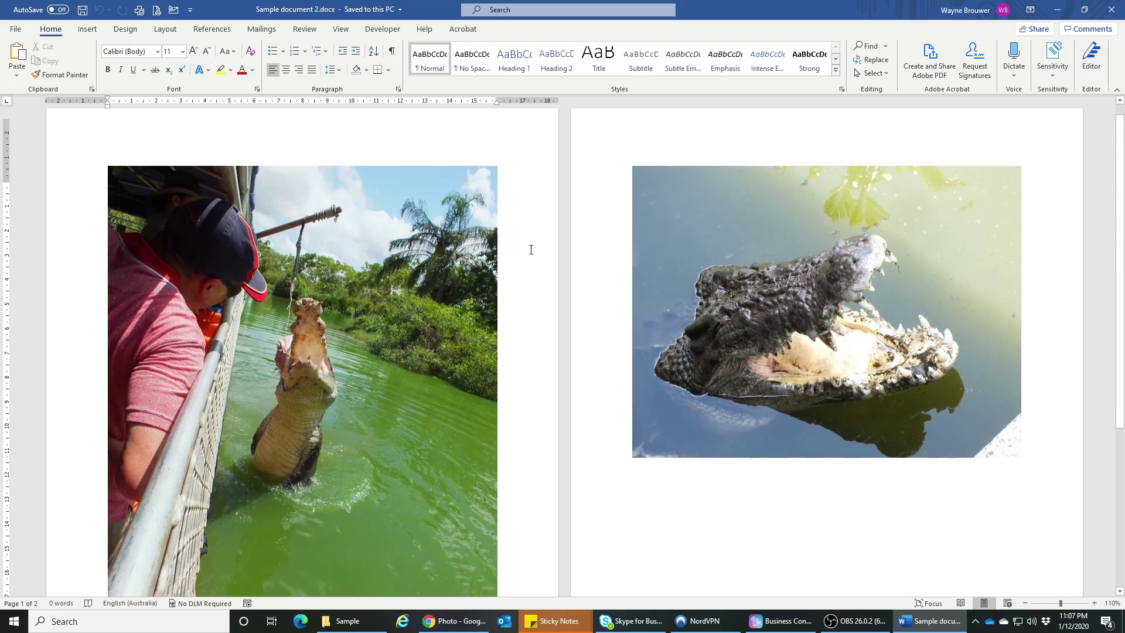
scroll(531, 249, up, 1)
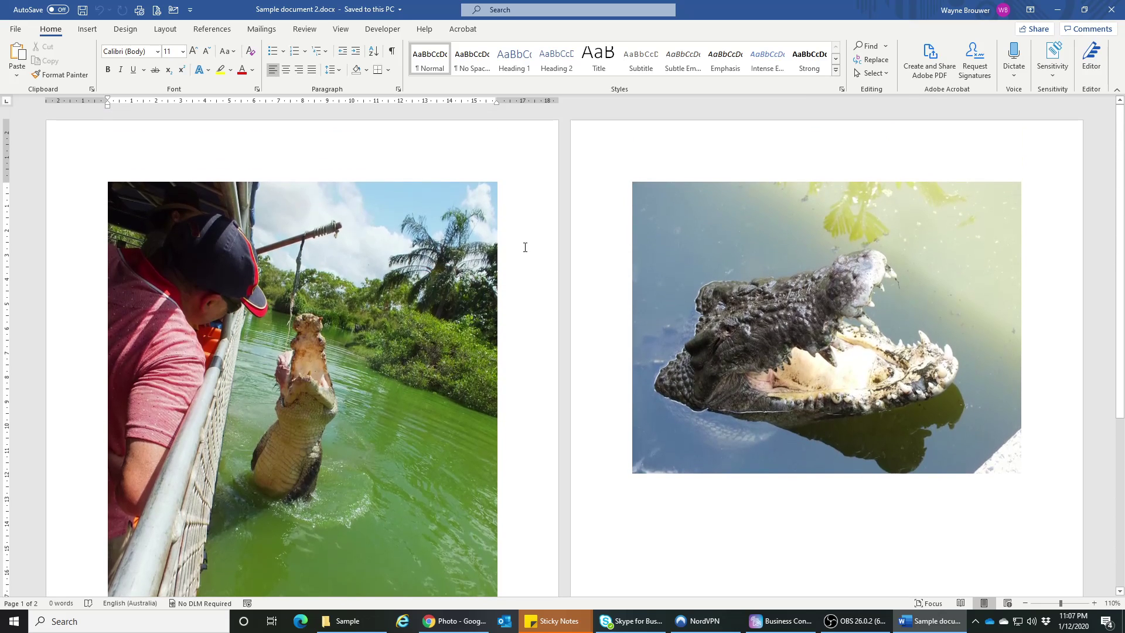
scroll(445, 251, up, 6)
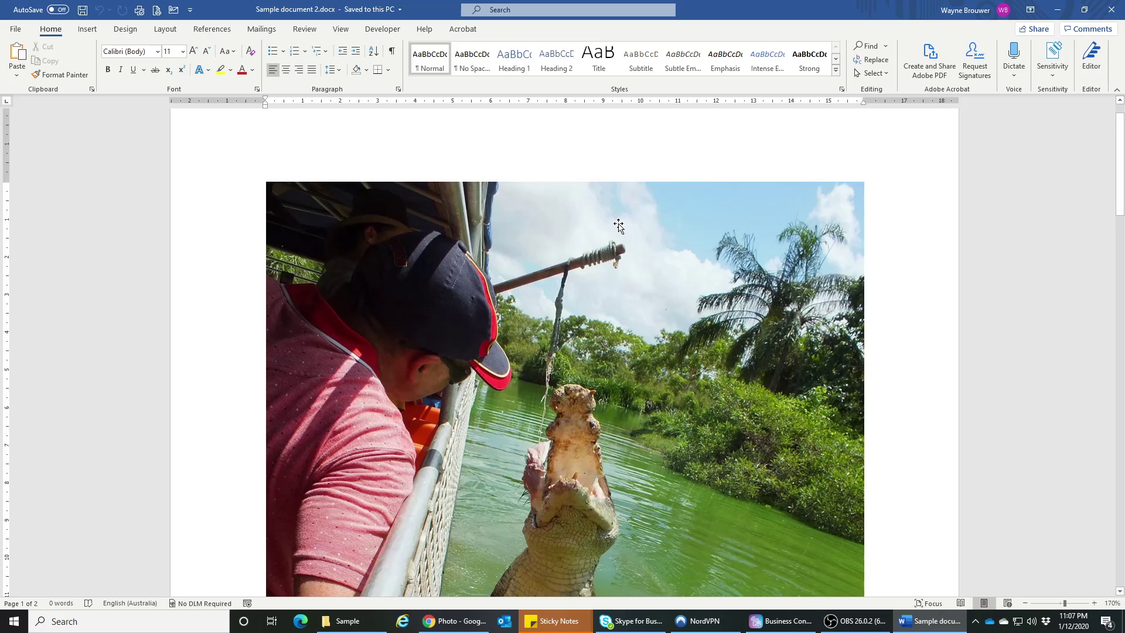
Step: Resize the jumping-crocodile photo from its corner to 8.84 cm by 11.78 cm
click(564, 218)
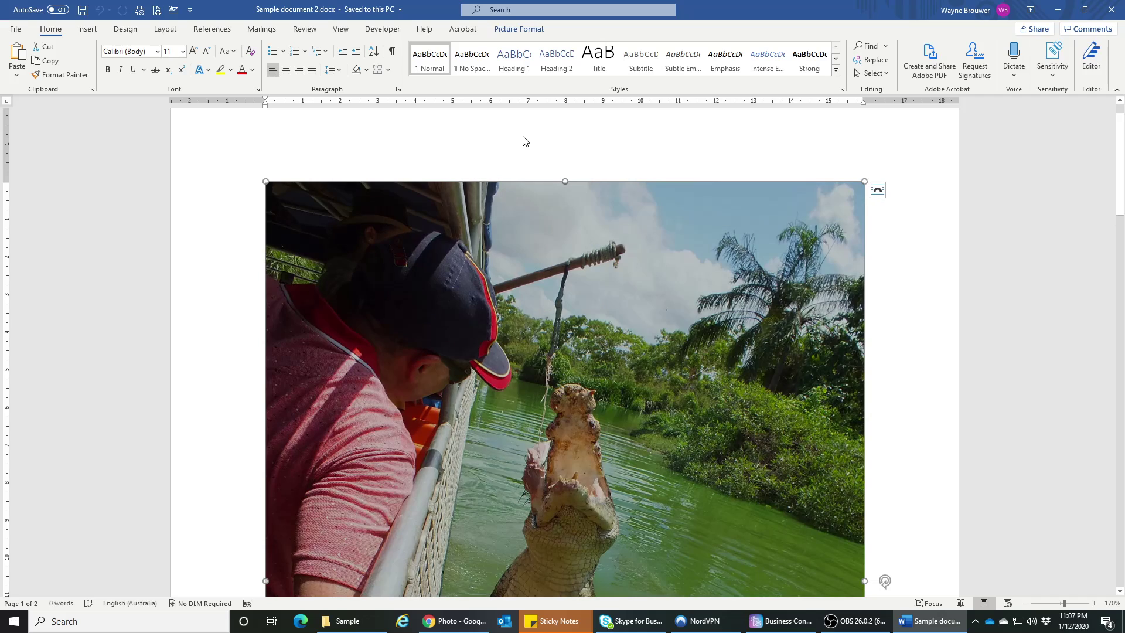
click(954, 205)
scroll(953, 205, down, 7)
scroll(535, 211, up, 7)
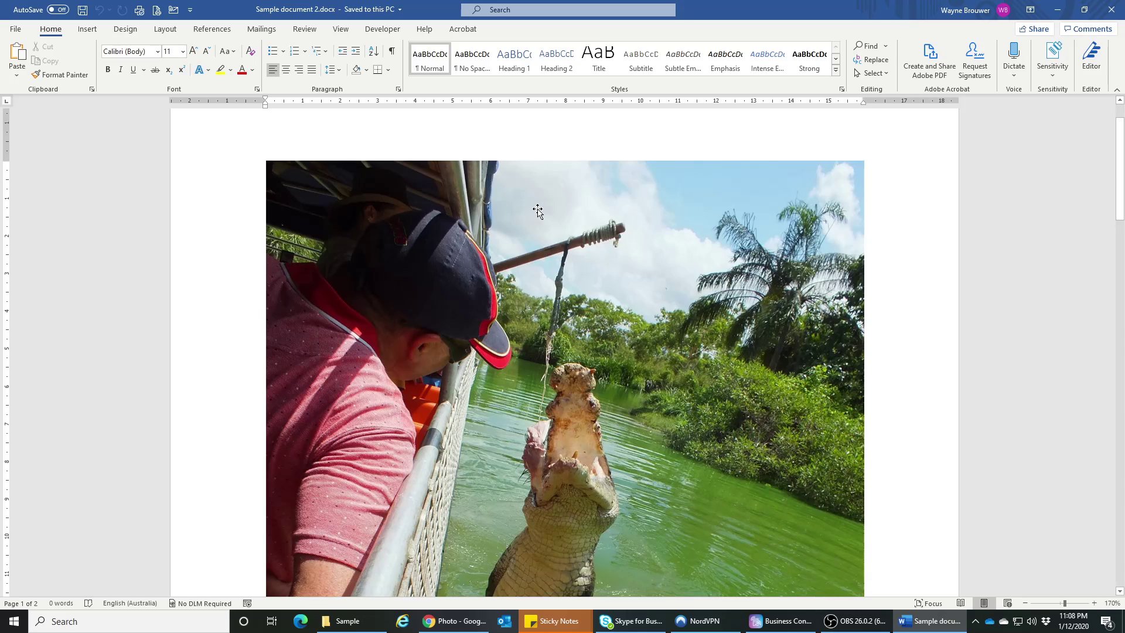
click(535, 211)
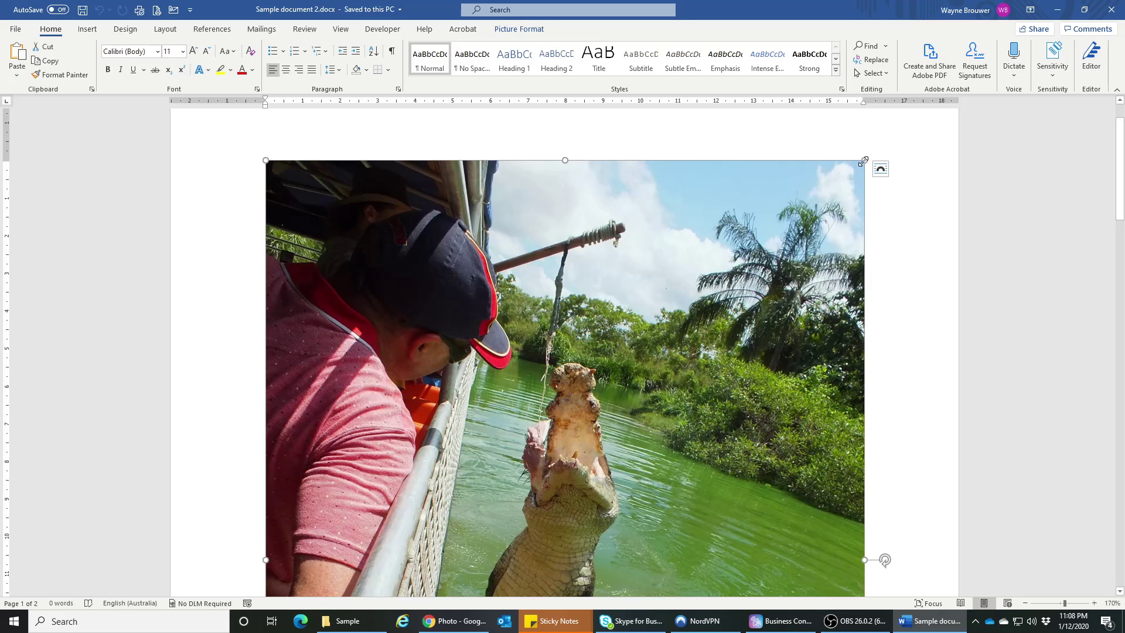
drag(864, 161, 850, 162)
drag(816, 198, 549, 511)
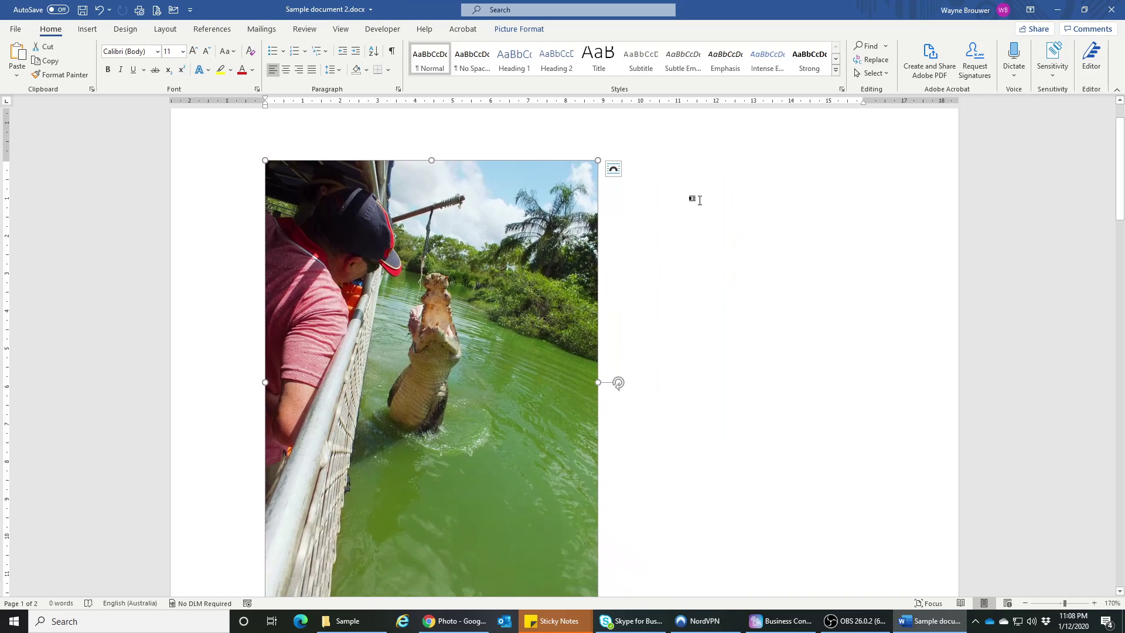
click(518, 30)
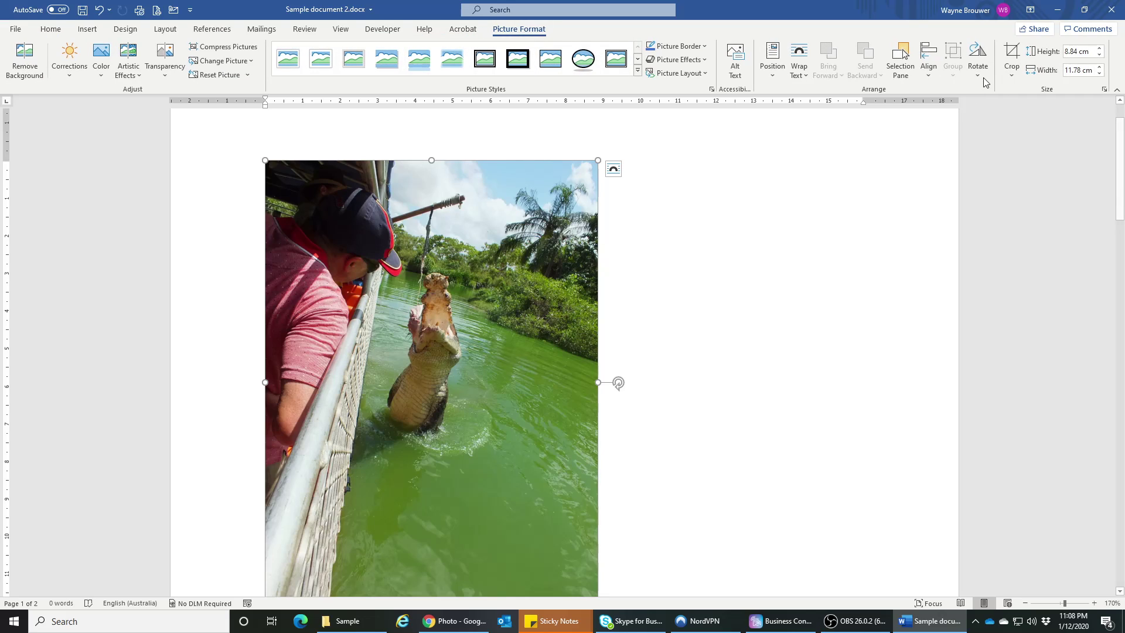
Step: Crop the jumping-crocodile photo's bottom, right and left edges down to 5.82 cm by 7.85 cm
click(1013, 55)
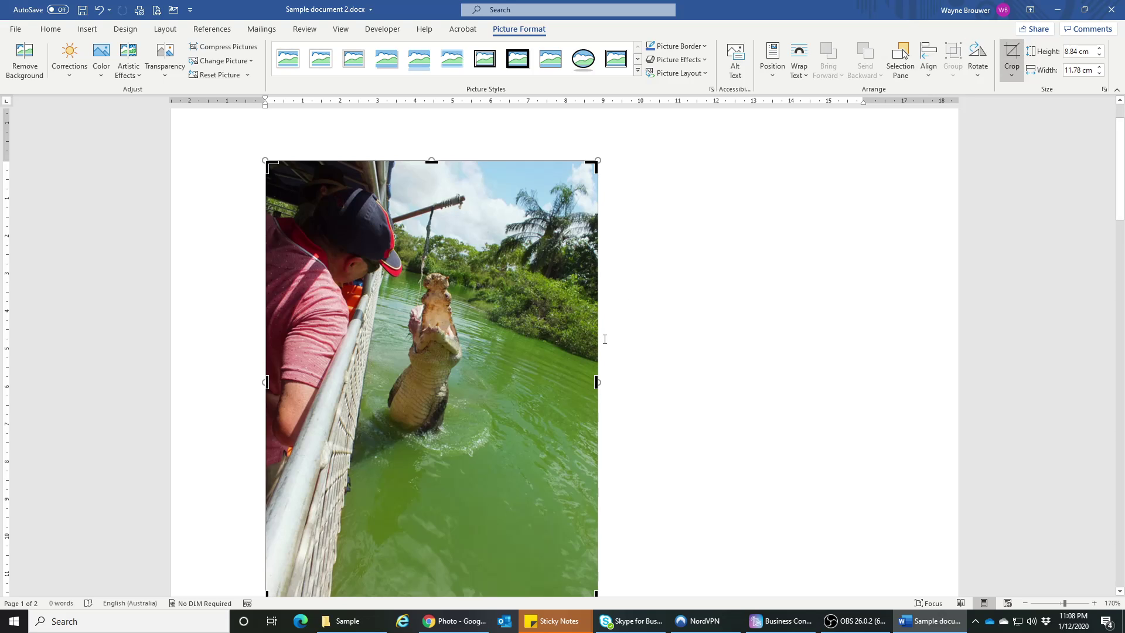
scroll(599, 334, down, 3)
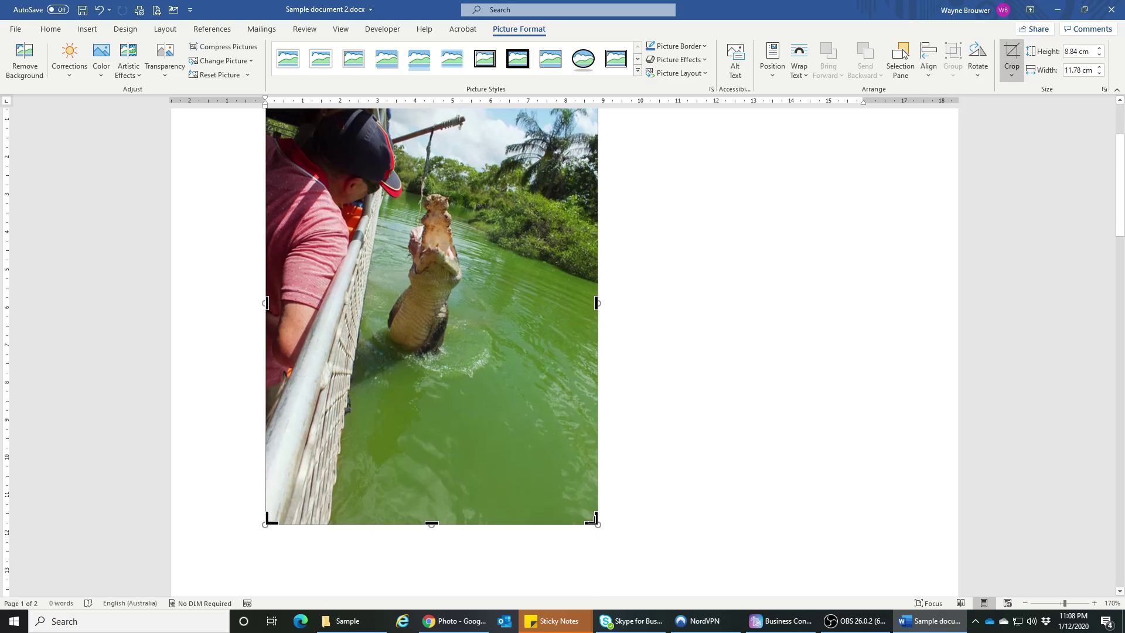
drag(591, 518, 530, 376)
scroll(615, 382, up, 3)
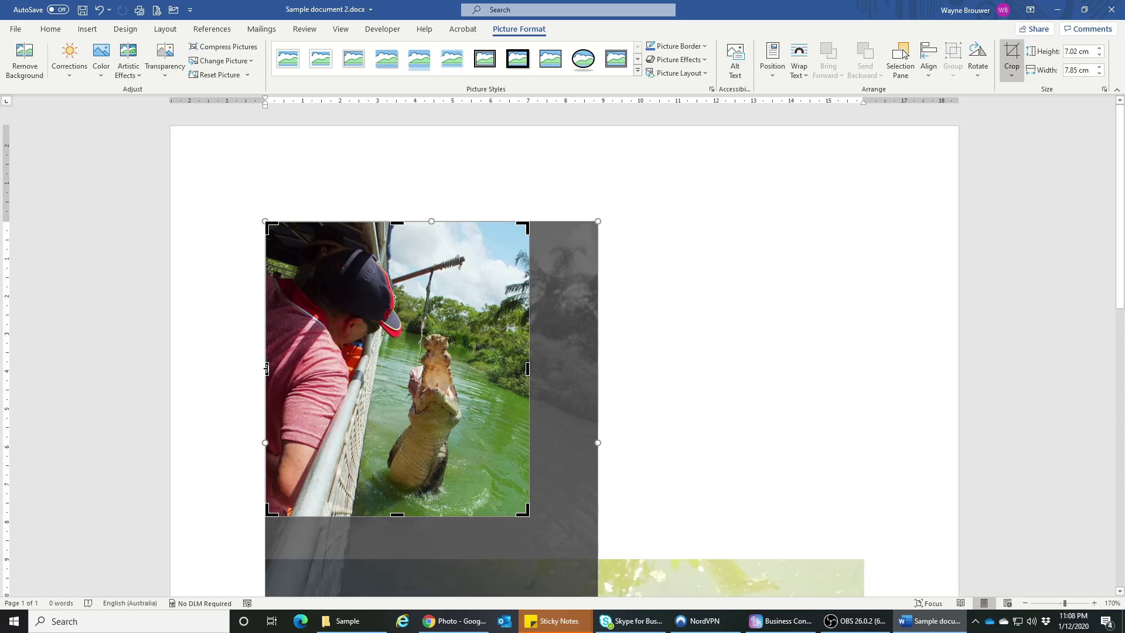
drag(266, 368, 311, 366)
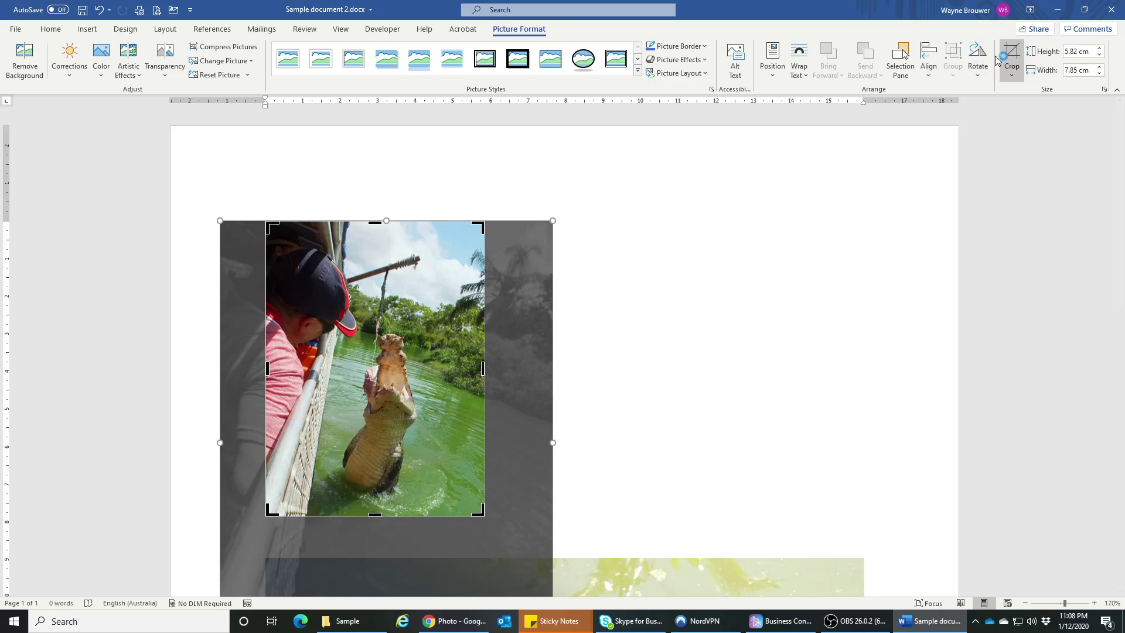
click(1012, 56)
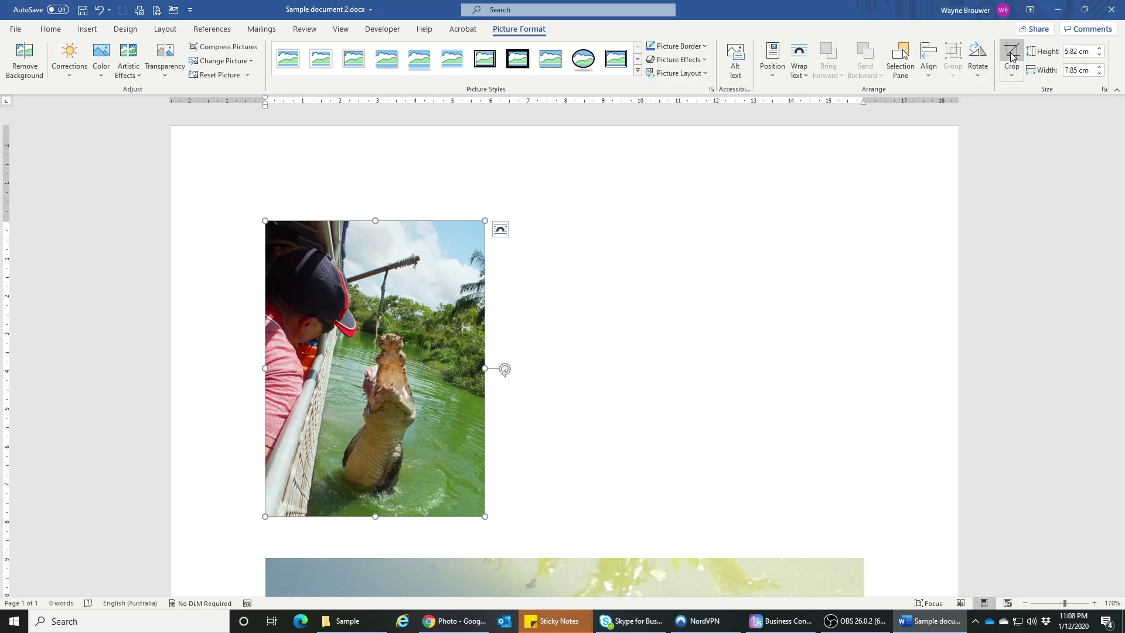
scroll(713, 271, down, 5)
Step: Shrink the crocodile-head photo to under half its size from its corner
scroll(719, 275, down, 2)
scroll(709, 272, up, 2)
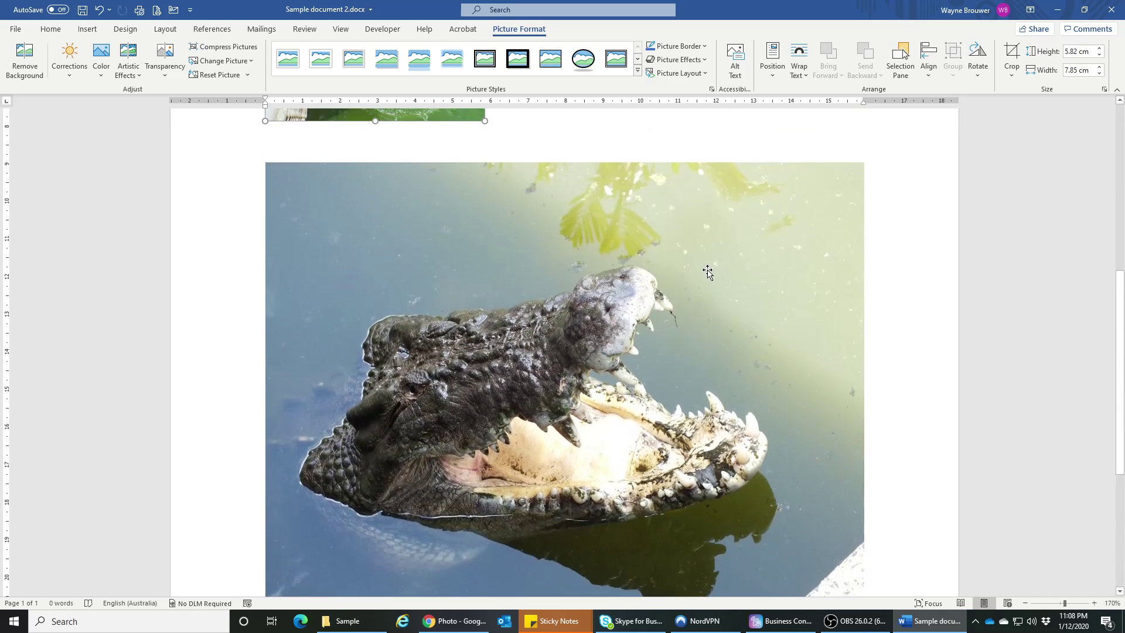
click(708, 273)
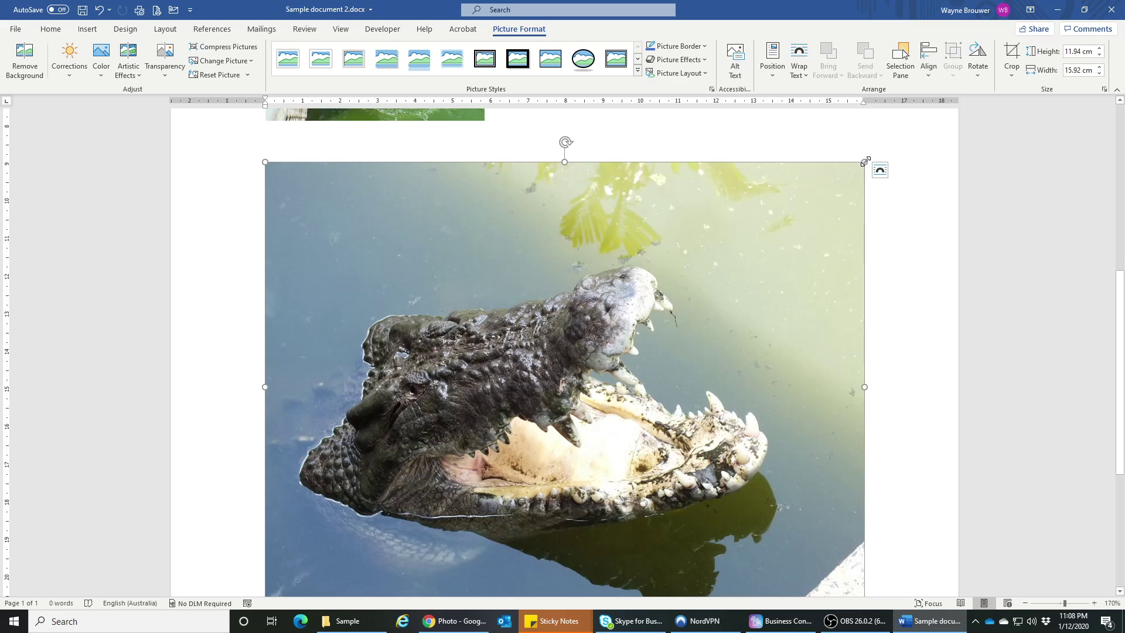
drag(865, 161, 490, 416)
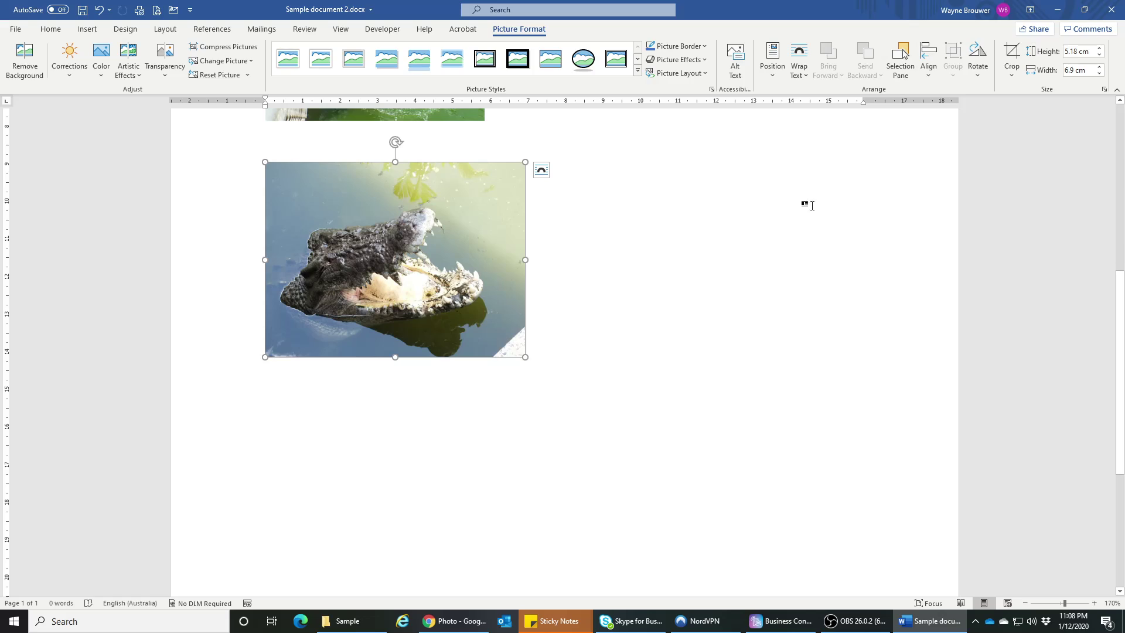
Step: Crop the crocodile-head photo on all sides to 4.07 cm by 5.92 cm
click(1012, 59)
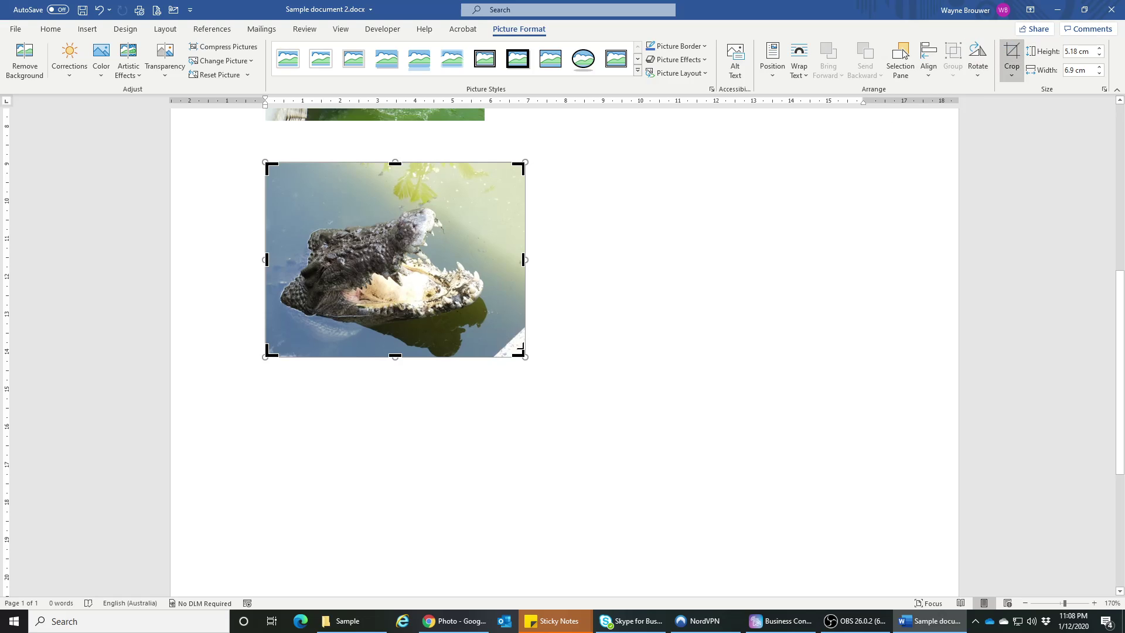
drag(519, 352, 500, 340)
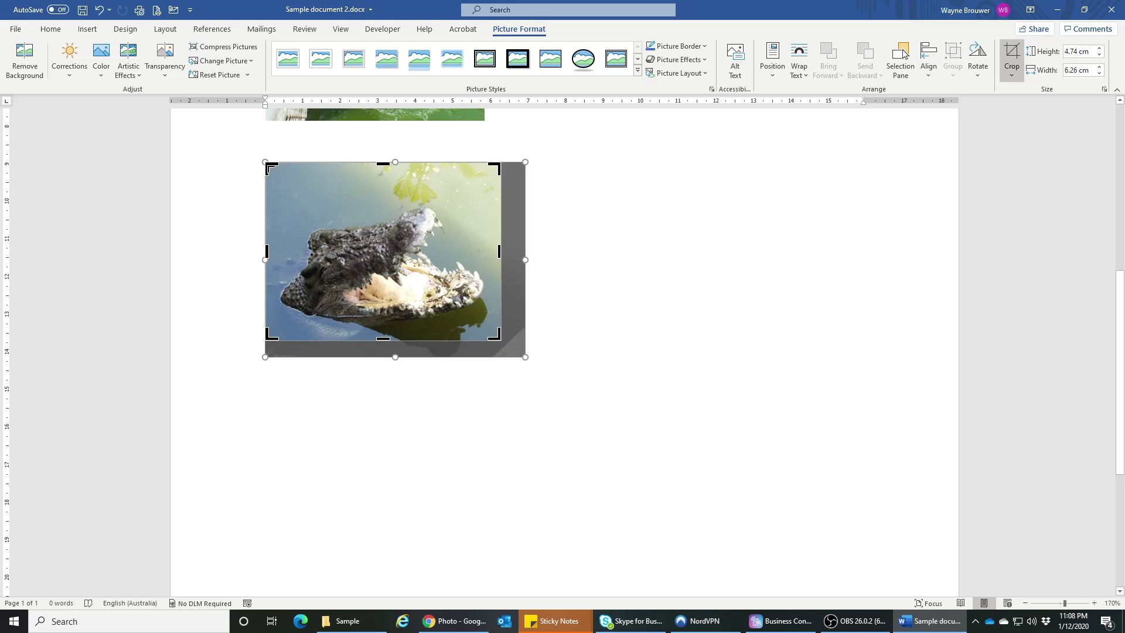
drag(270, 168, 278, 186)
click(1012, 58)
scroll(631, 266, up, 5)
Step: Leave the Sample folder window, return to Word and select the jumping-crocodile photo
scroll(546, 303, down, 3)
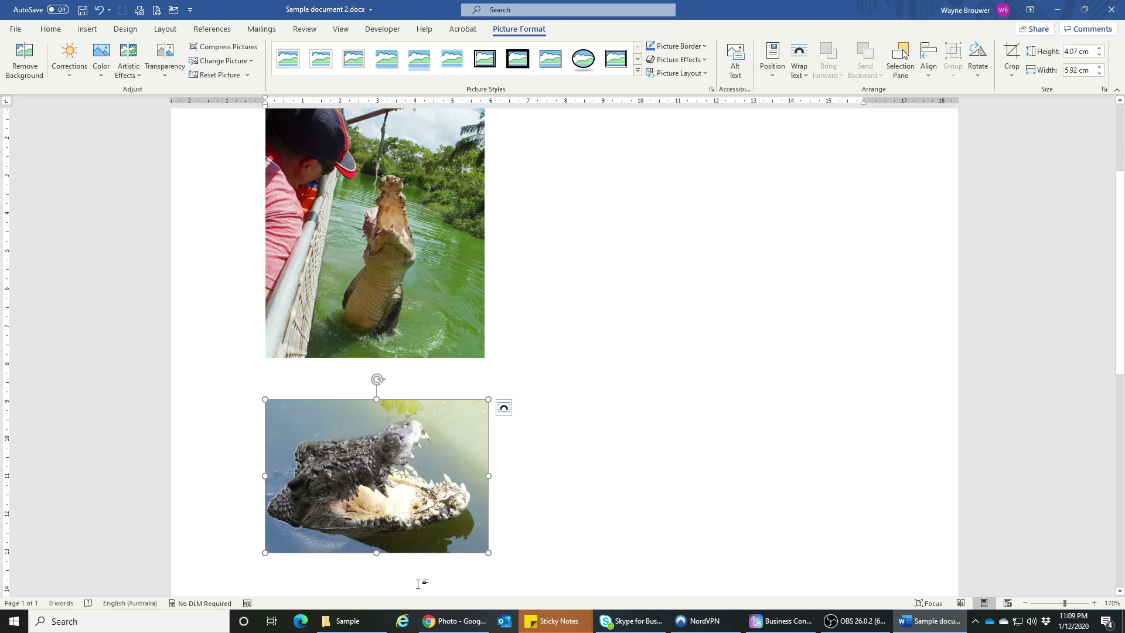
click(349, 621)
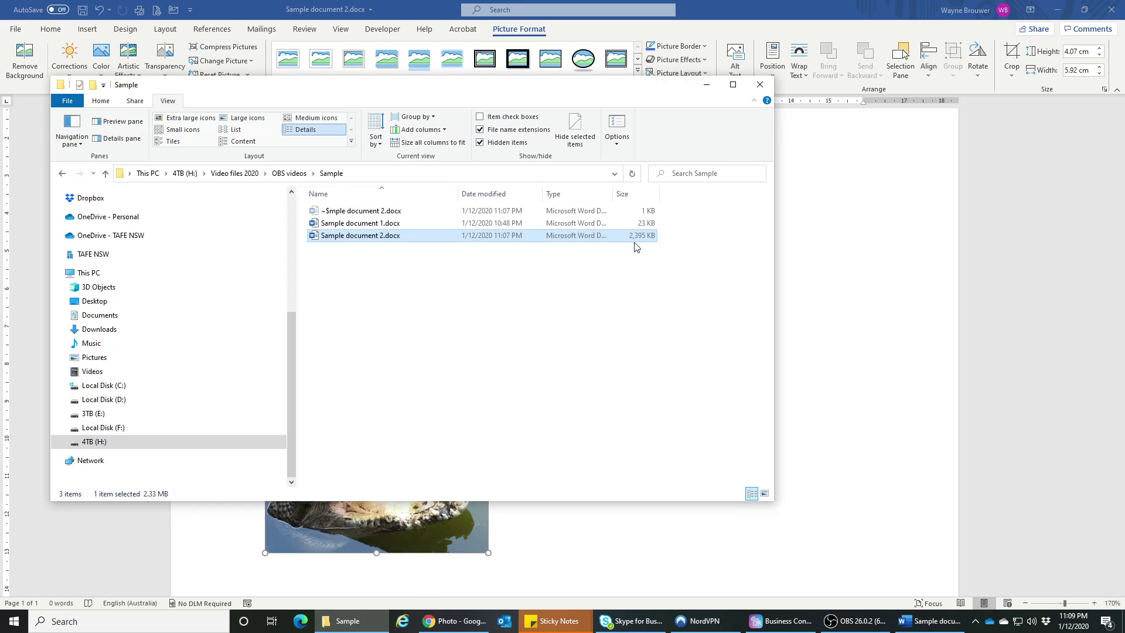
key(alt+Tab)
scroll(643, 256, up, 6)
click(407, 310)
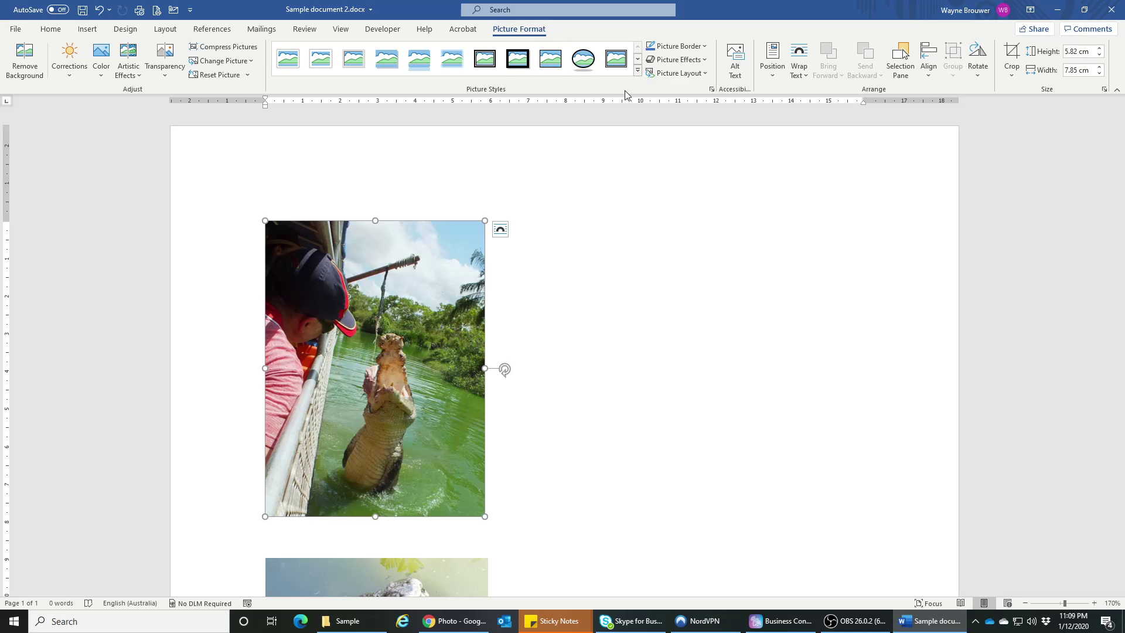
Step: Compress all pictures to Web (150 ppi), not only the selected one, and save the document
click(229, 48)
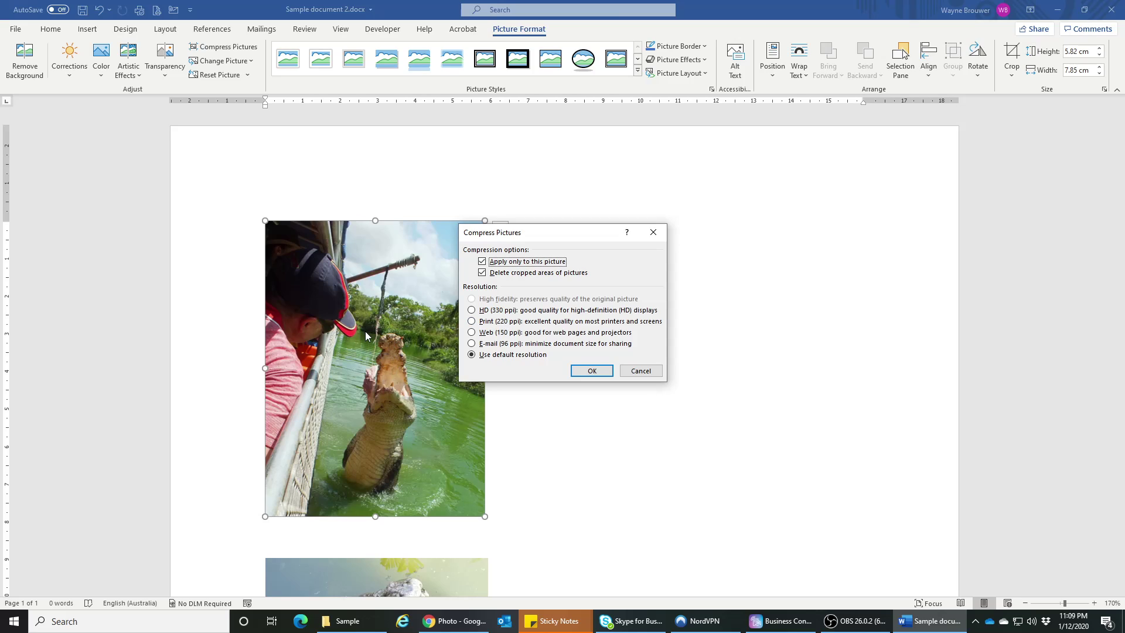
click(472, 333)
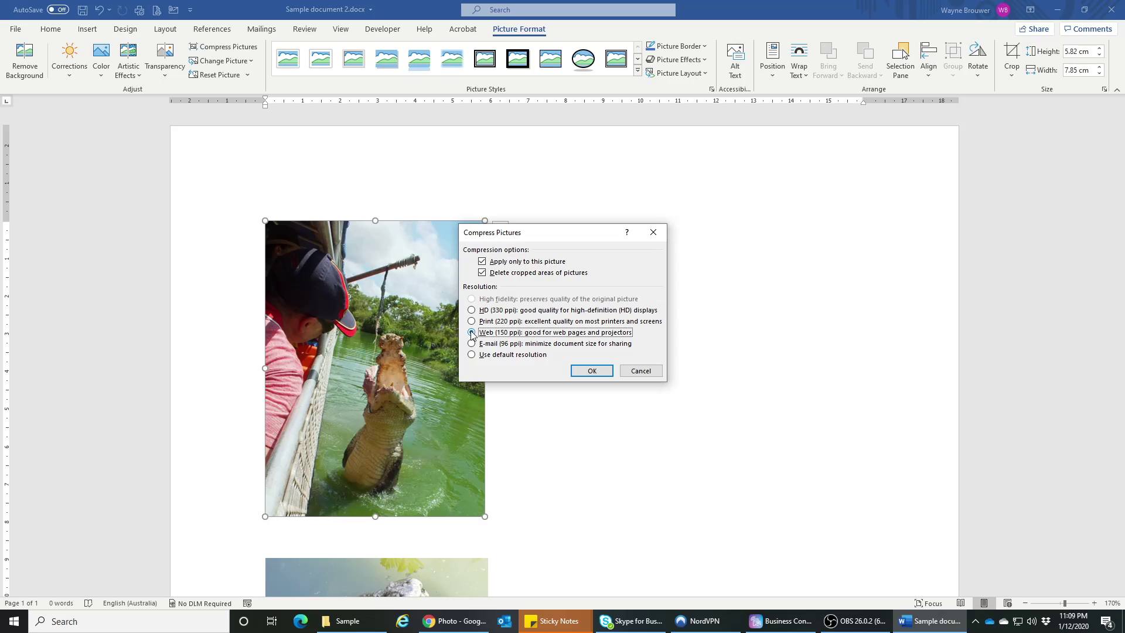
click(482, 262)
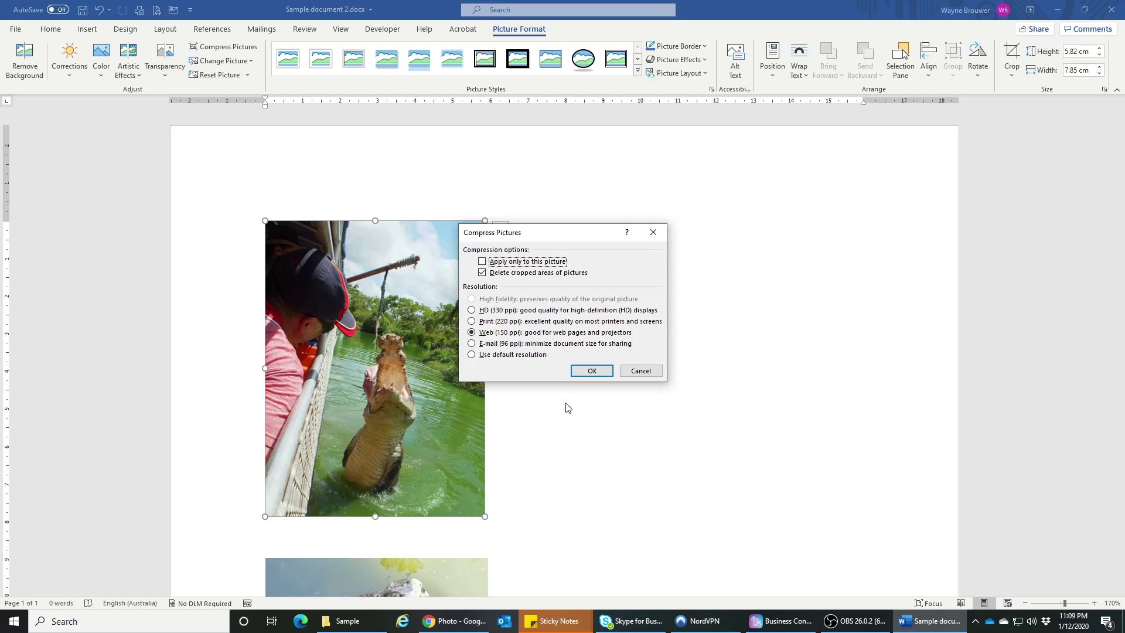
click(592, 371)
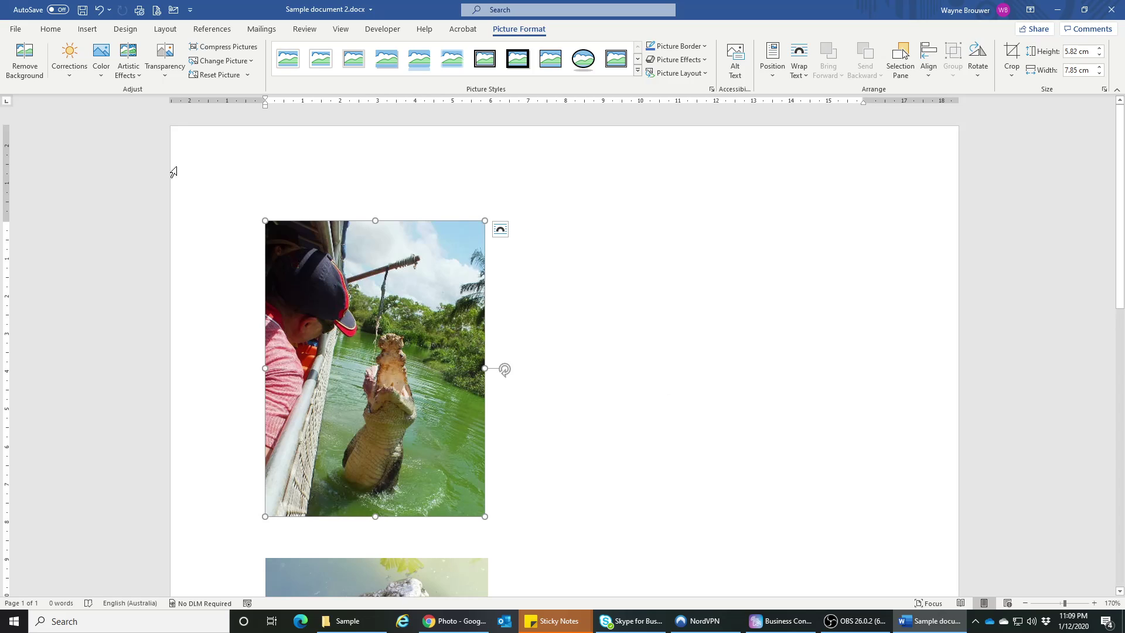
click(83, 11)
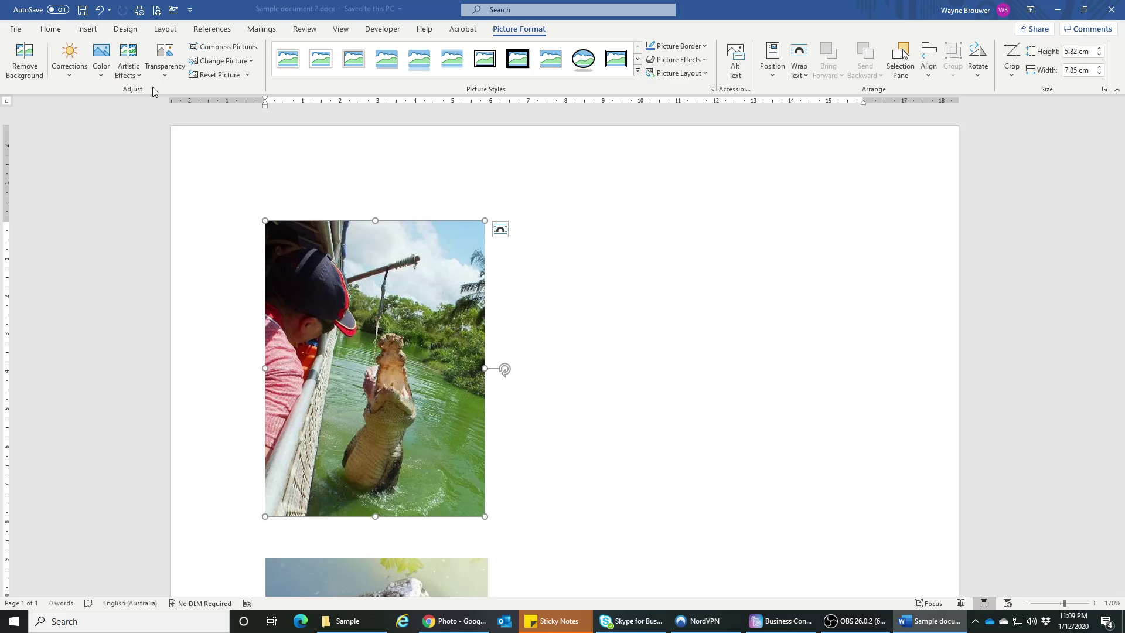
Step: Check that Sample document 2.docx is now 385 KB in the Sample folder, then return to Word
click(349, 622)
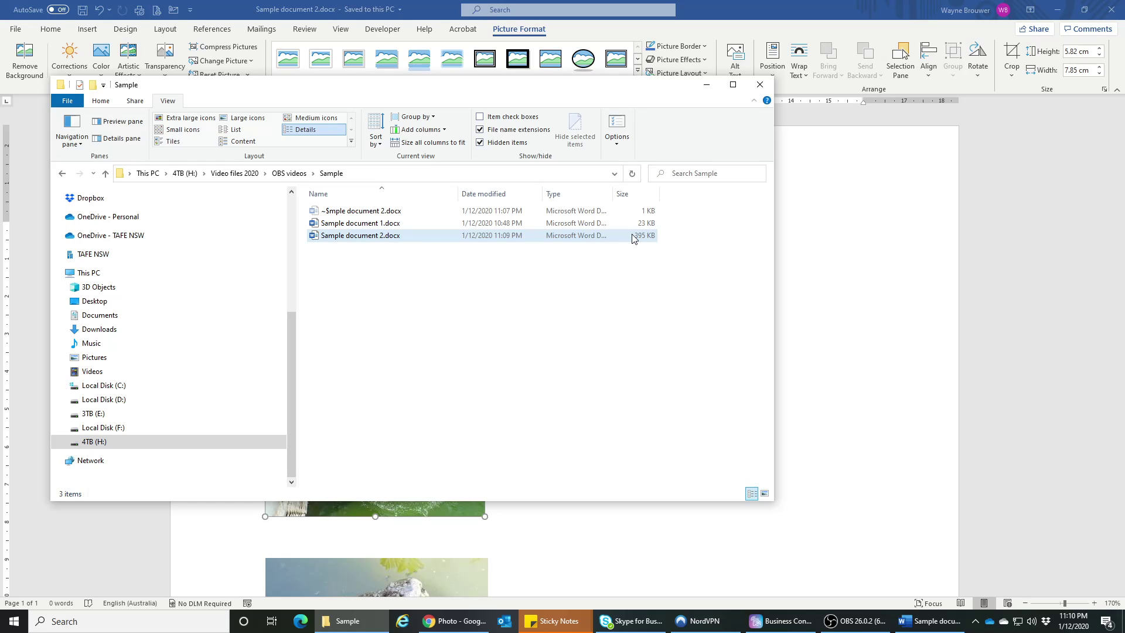
click(873, 258)
scroll(571, 311, down, 2)
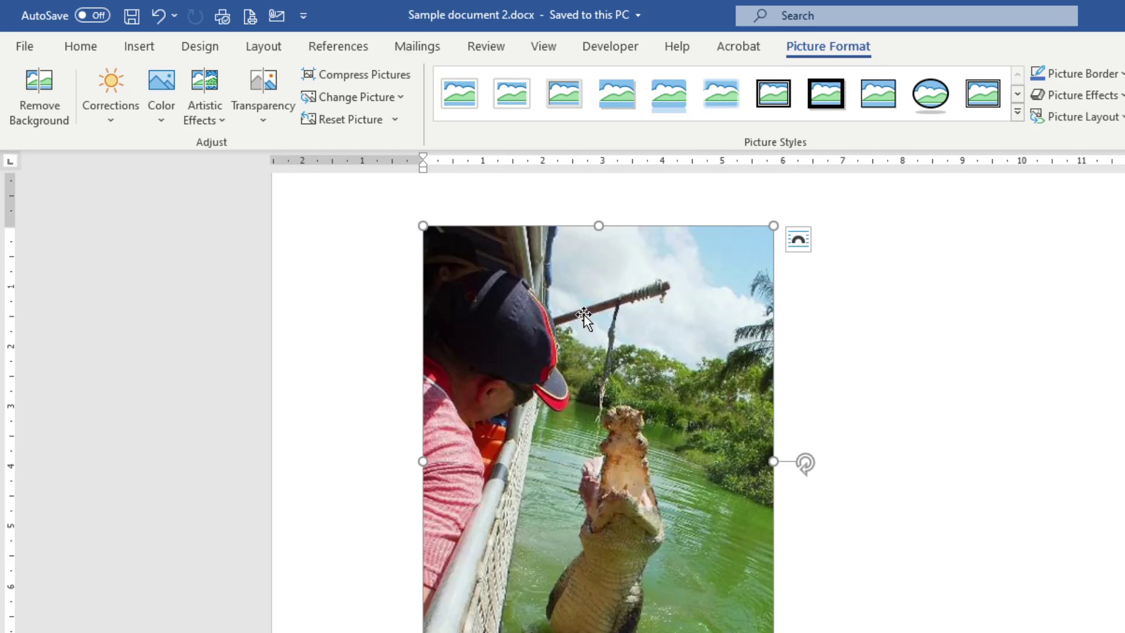
Step: Insert the caption 'Figure 1 Crocodile jumping' below the jumping-crocodile photo
right_click(561, 256)
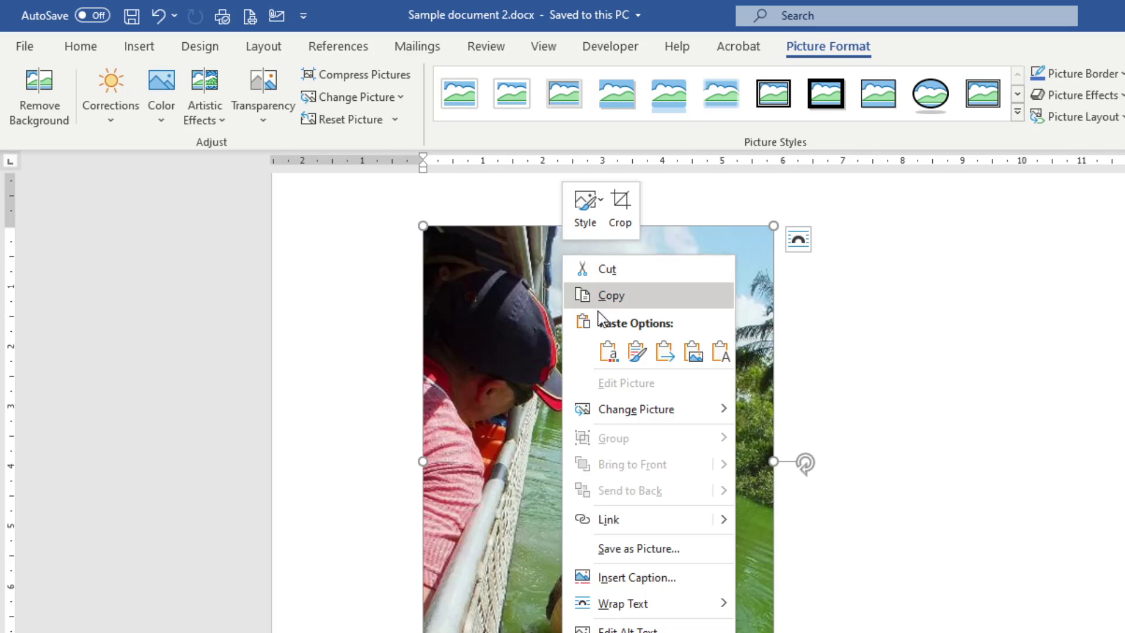
click(642, 578)
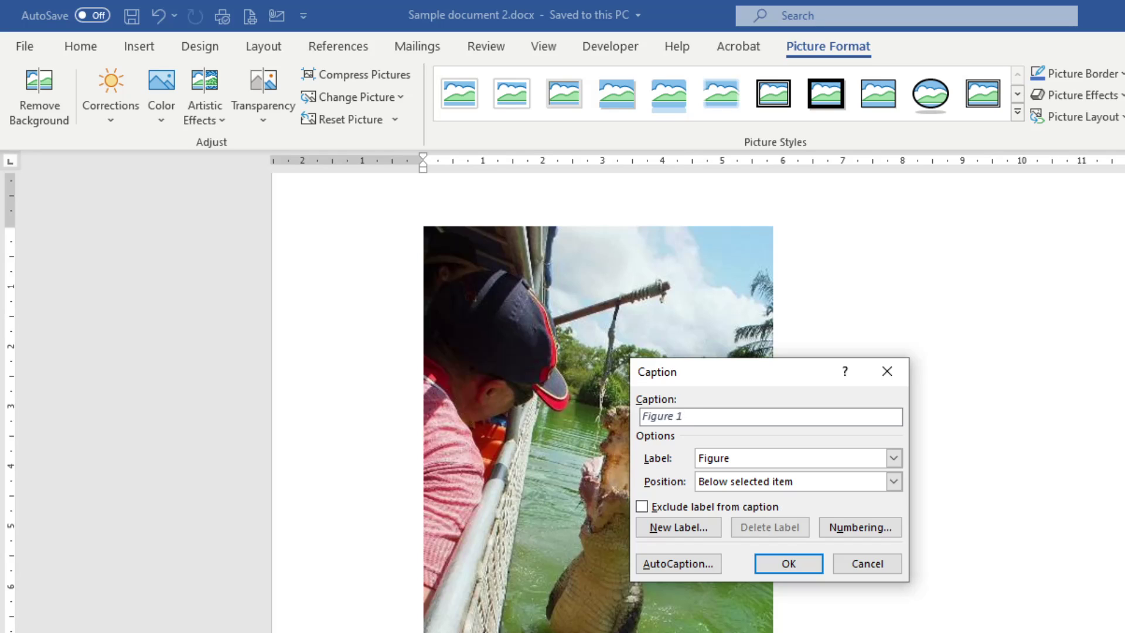
text(Crocodile jumpi)
text(ng)
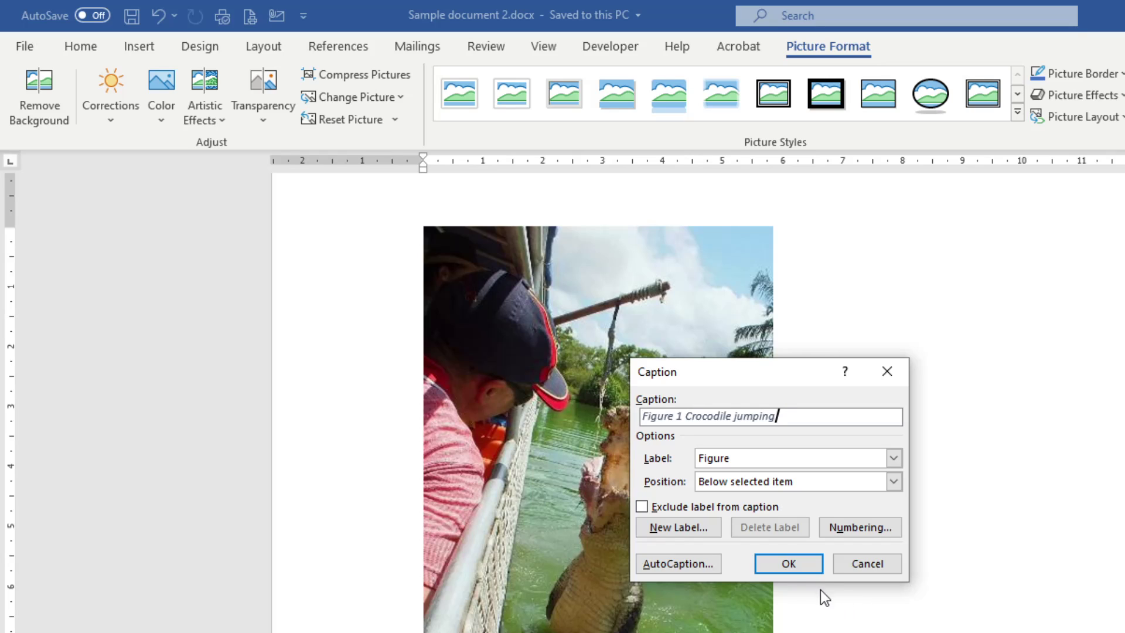
click(807, 564)
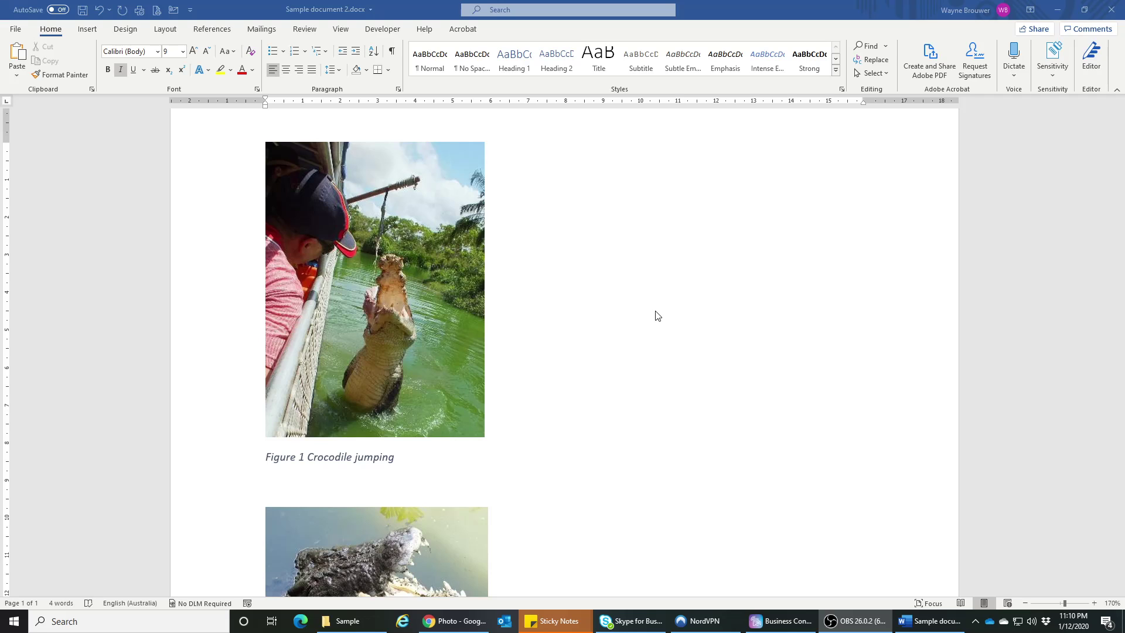
Step: Insert the caption 'Figure 2 Croc head' below the crocodile-head photo
scroll(657, 316, down, 8)
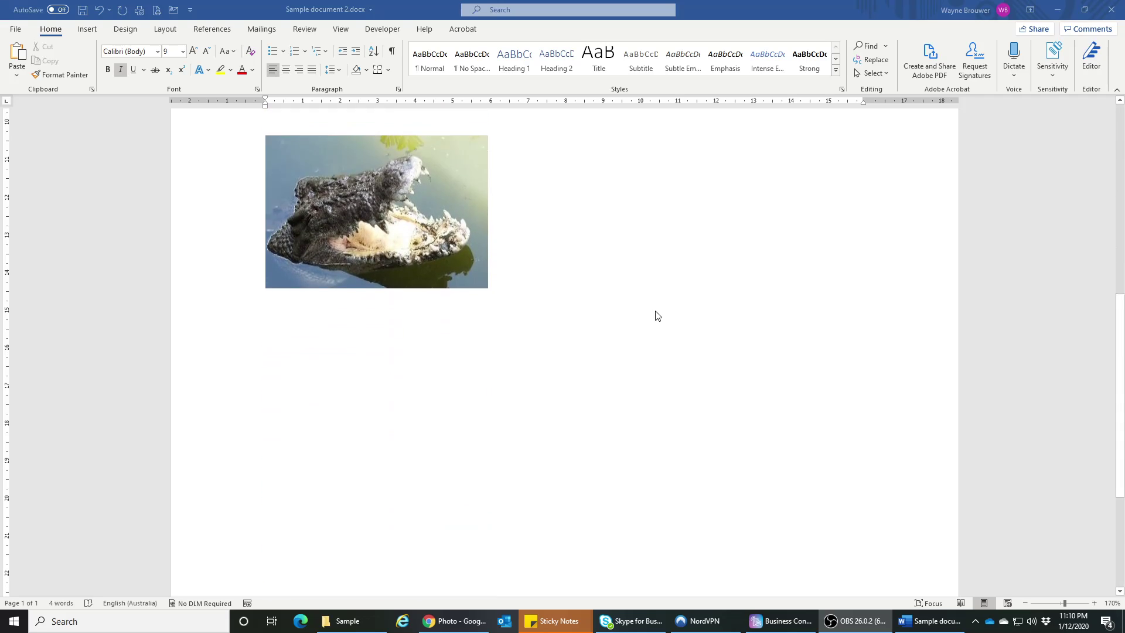
click(424, 185)
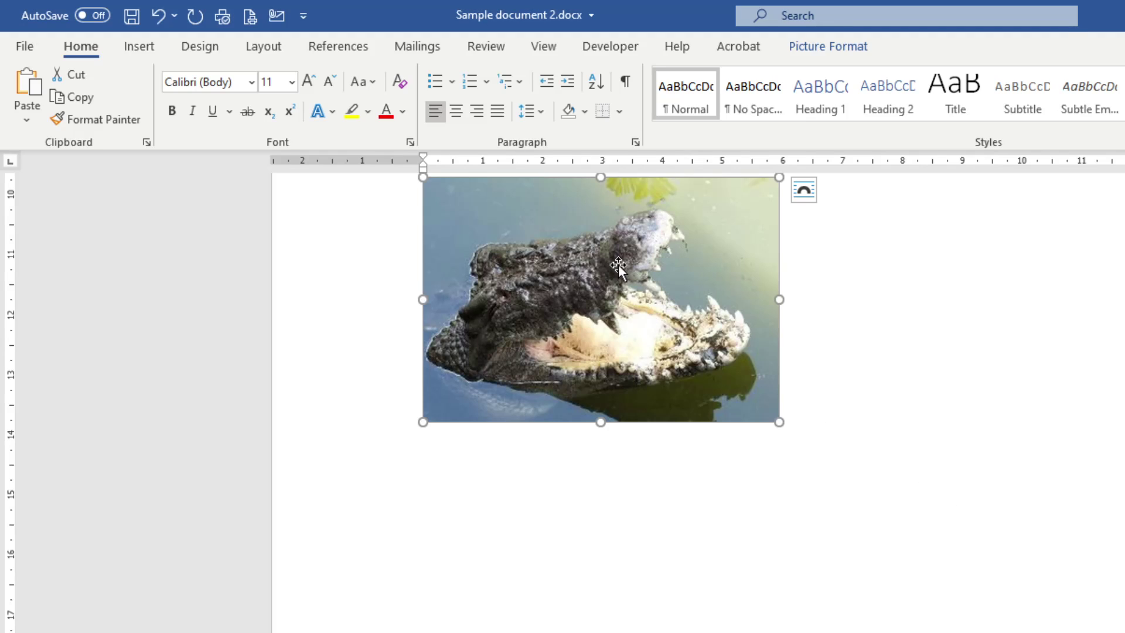
right_click(618, 264)
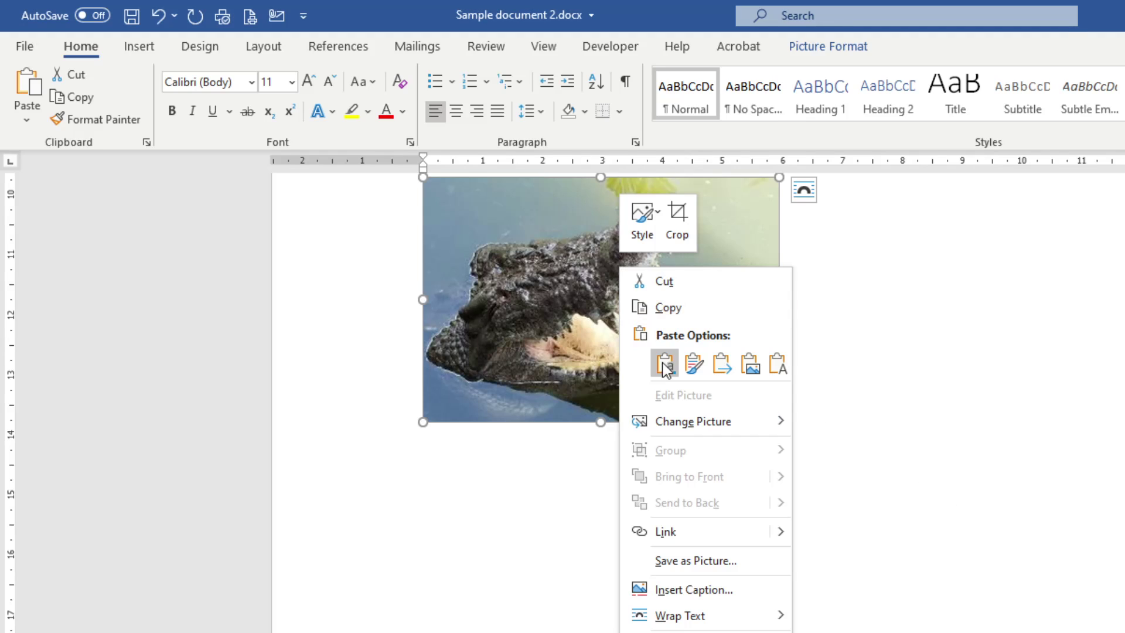
click(695, 588)
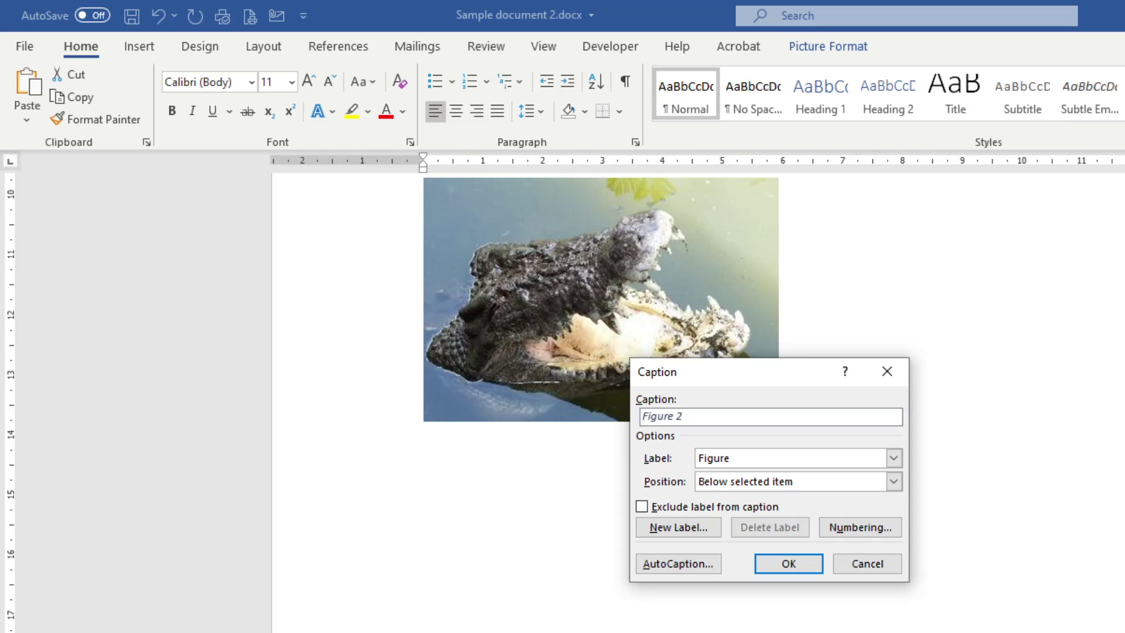
text(Croc head)
click(791, 563)
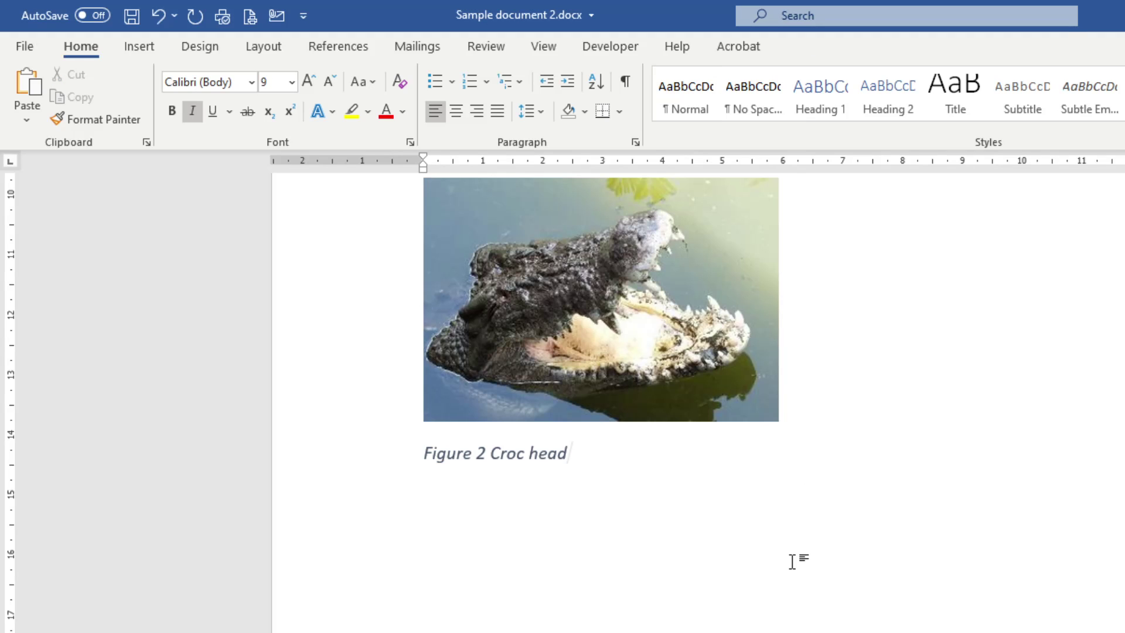
scroll(832, 495, up, 4)
scroll(832, 495, up, 3)
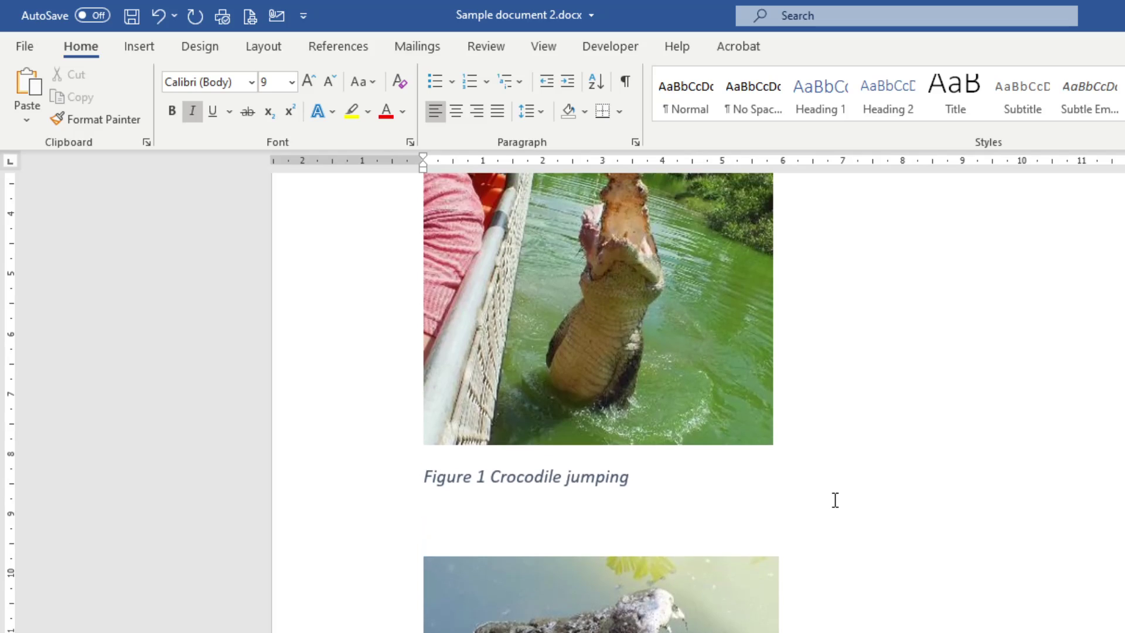
drag(632, 476, 402, 480)
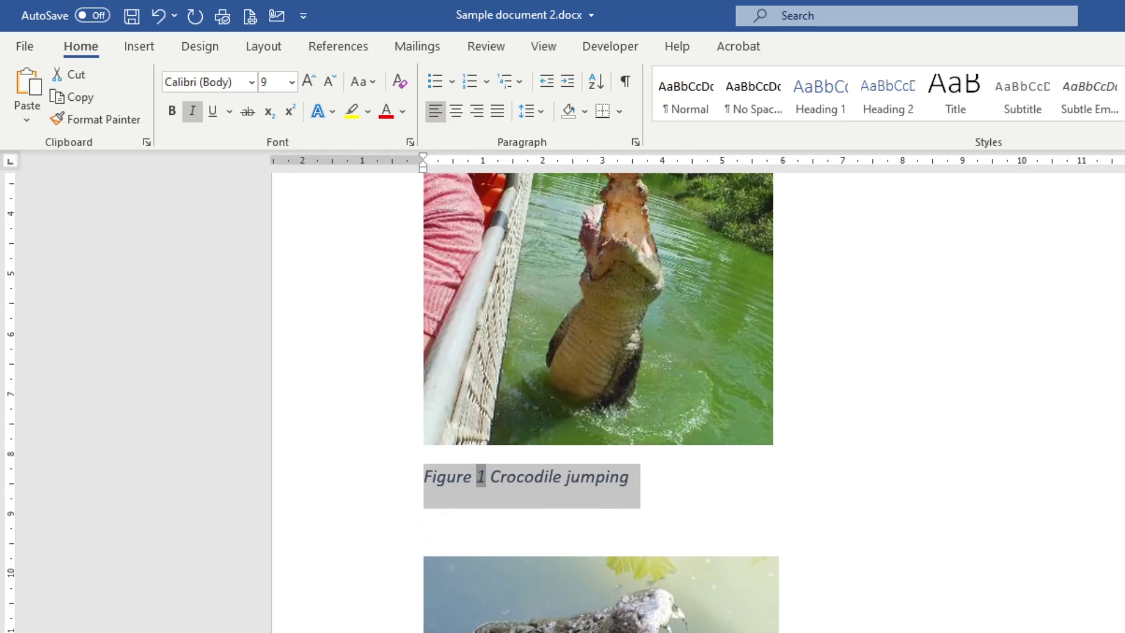
key(Right)
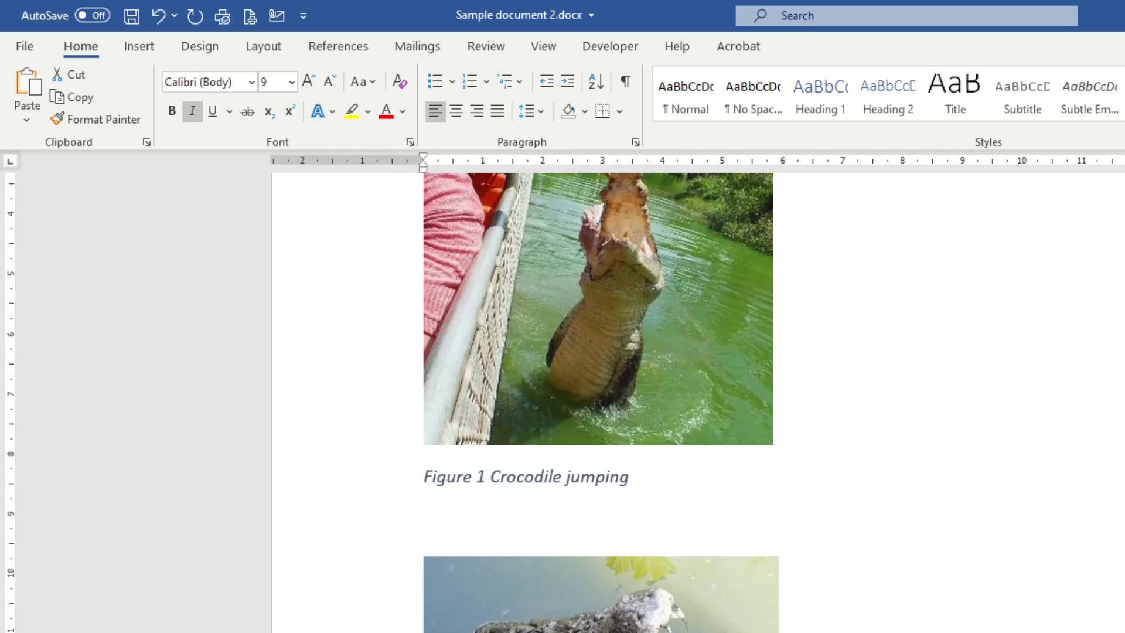
key(Down)
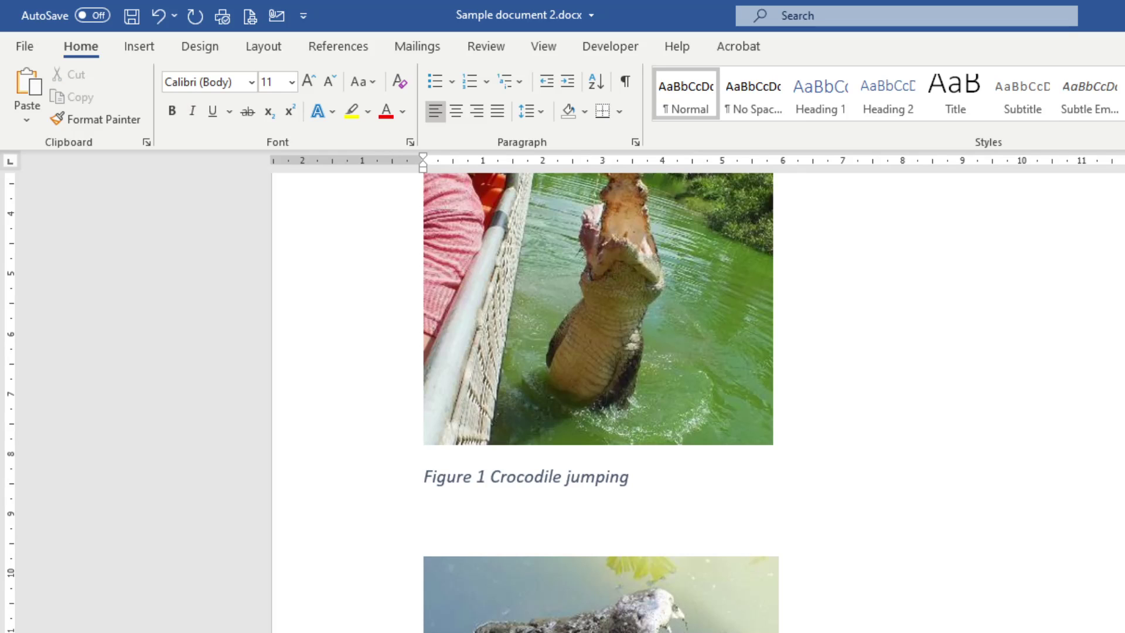
key(ctrl+Home)
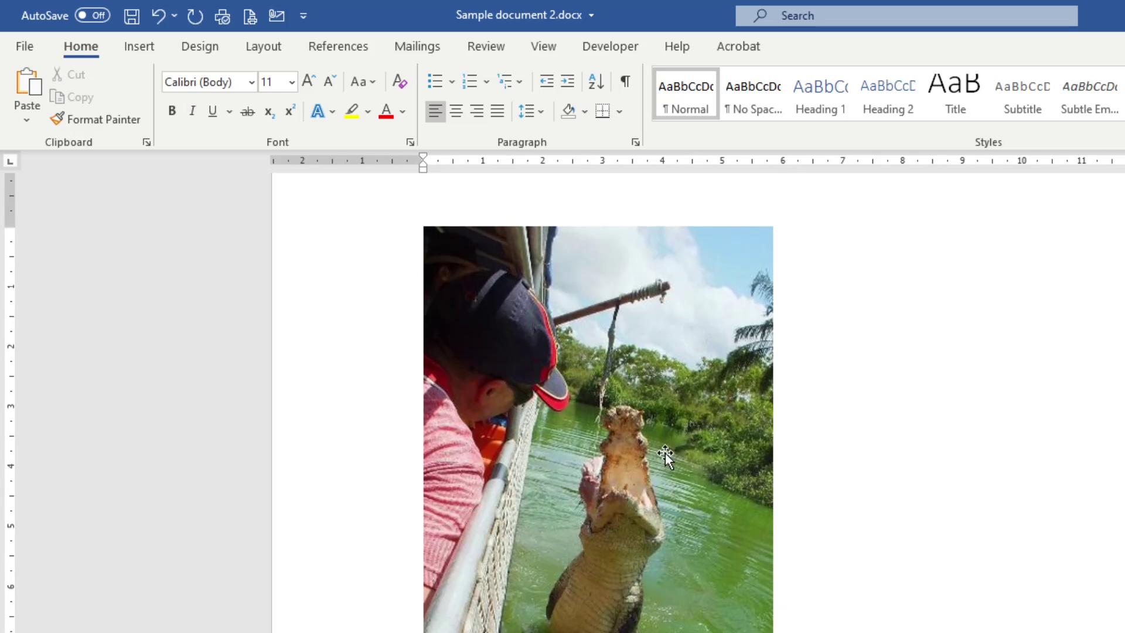
scroll(666, 453, down, 5)
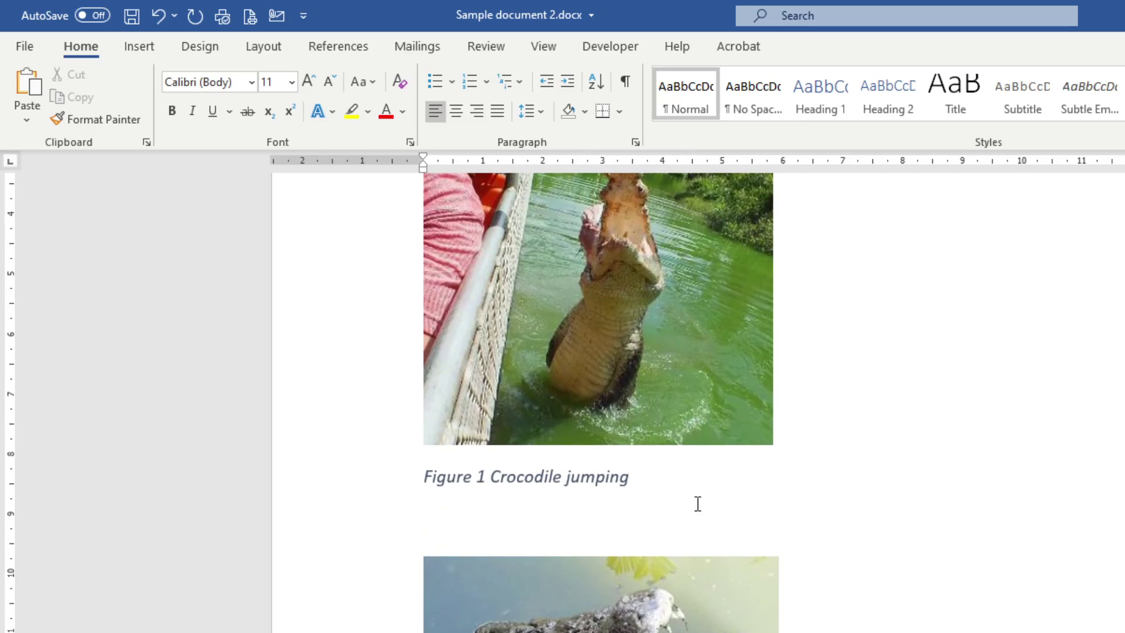